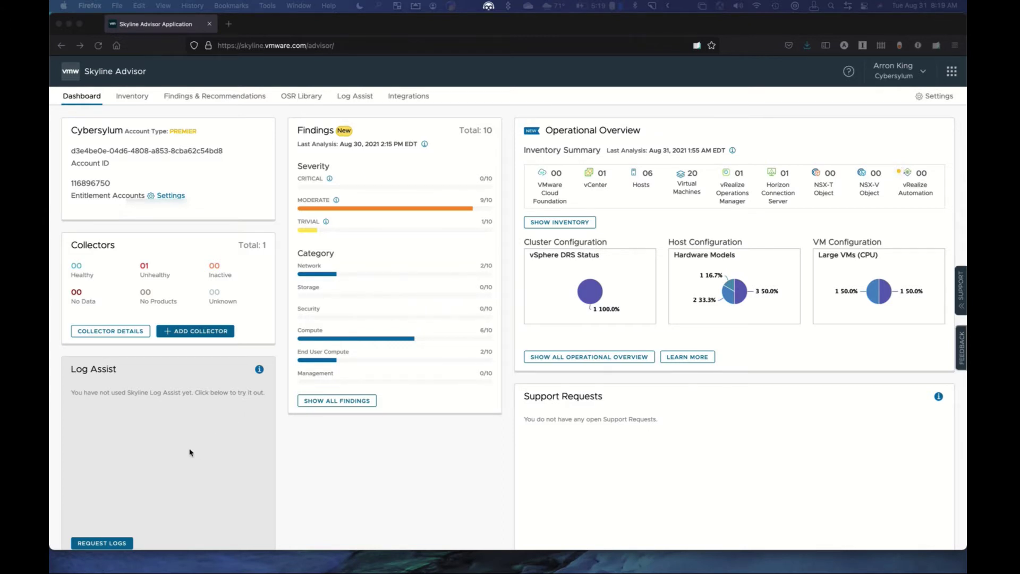
Expand the vCenter inventory down to the hosts in the Lab cluster and view the details of host esx01.cybersylum.com.
left_click(141, 99)
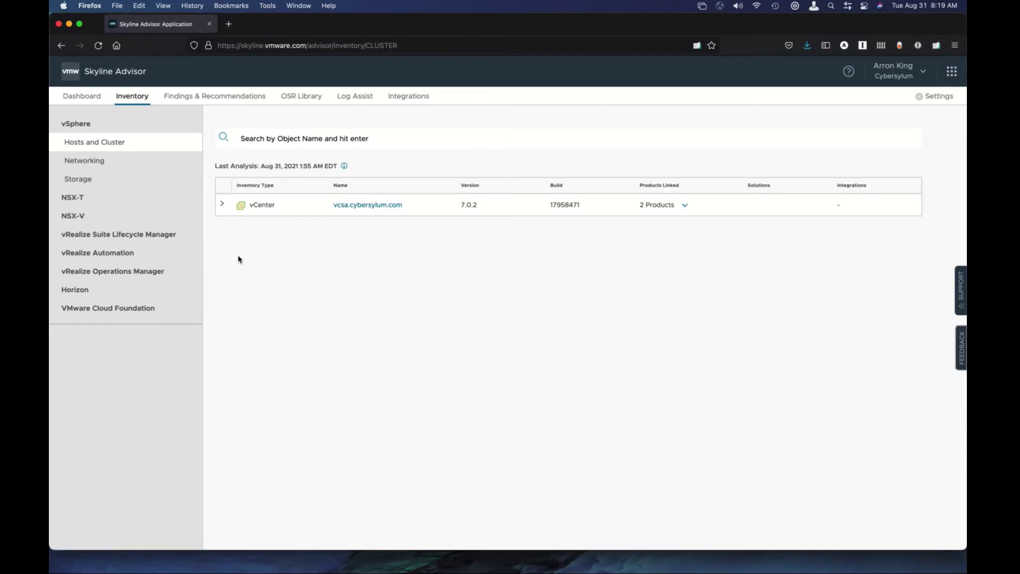
left_click(225, 207)
left_click(228, 229)
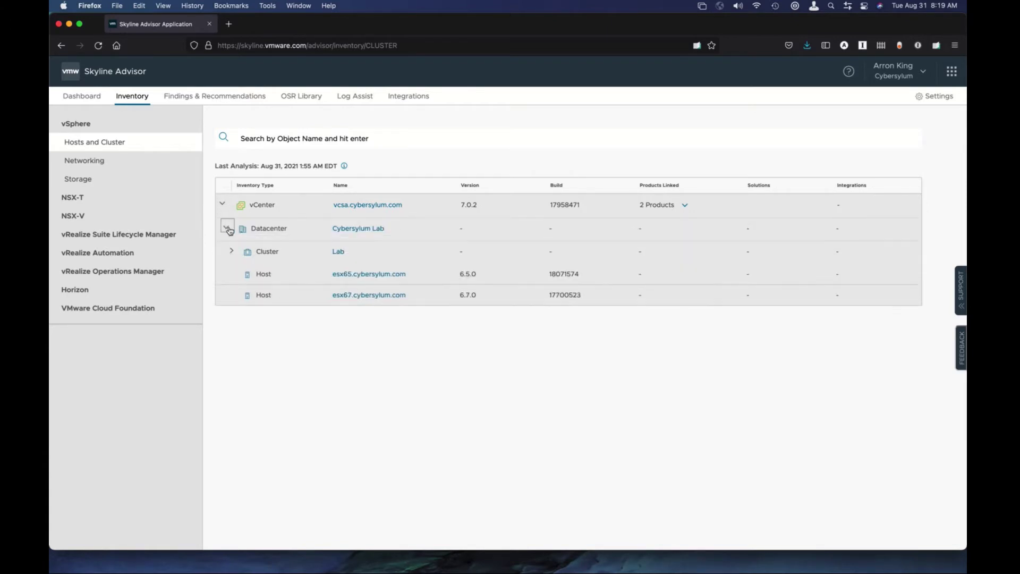
left_click(231, 253)
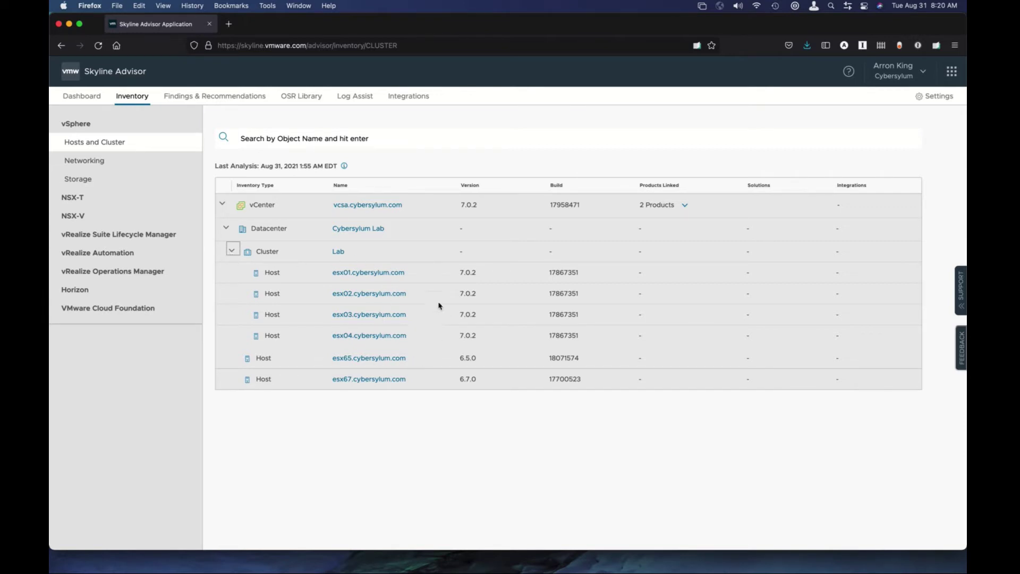
left_click(382, 274)
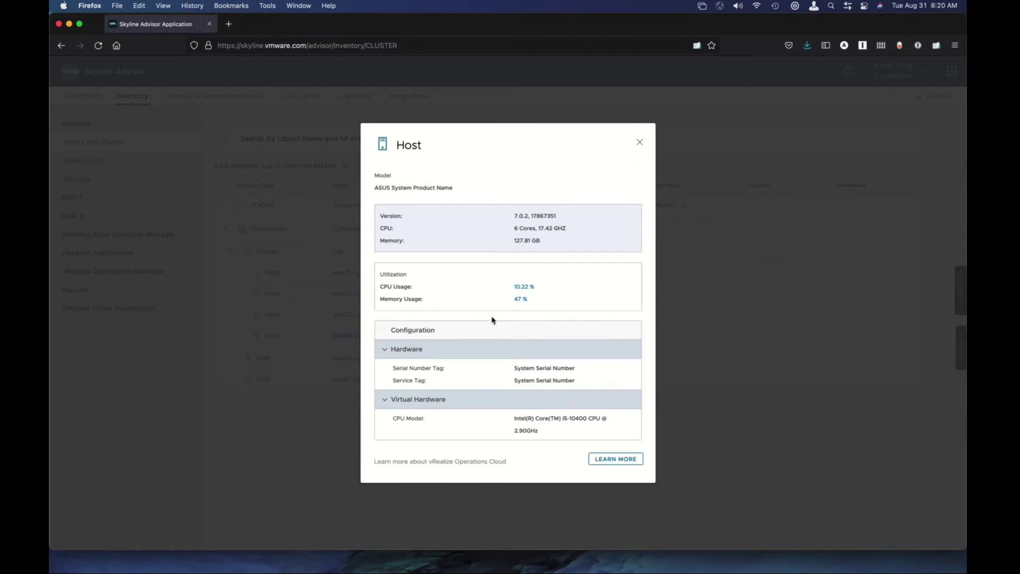
left_click(640, 142)
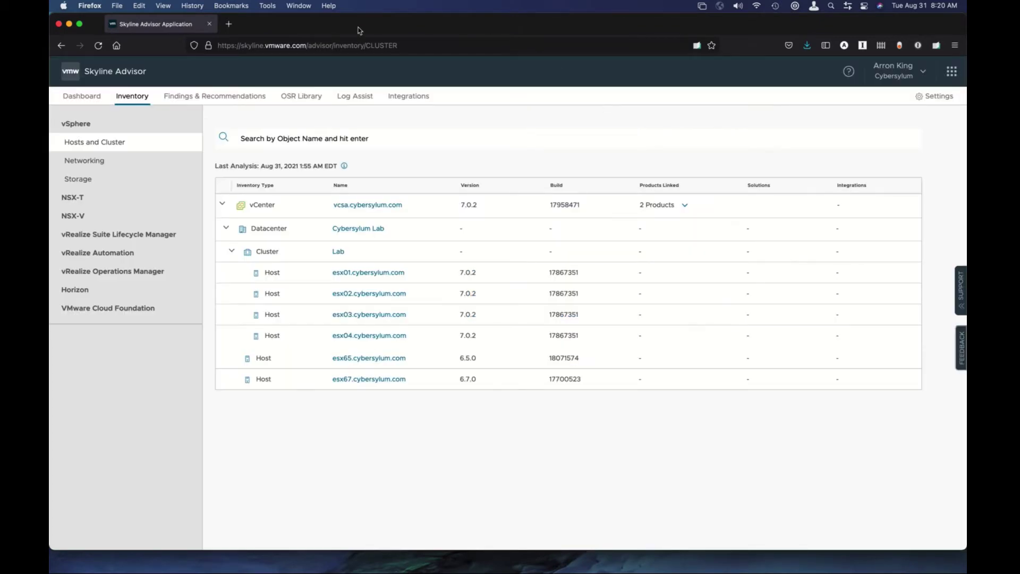
Review the recommendation and affected objects of the active finding Horizon-HotAdd_HotPlug-KB#1012225, and return to the findings list.
left_click(192, 97)
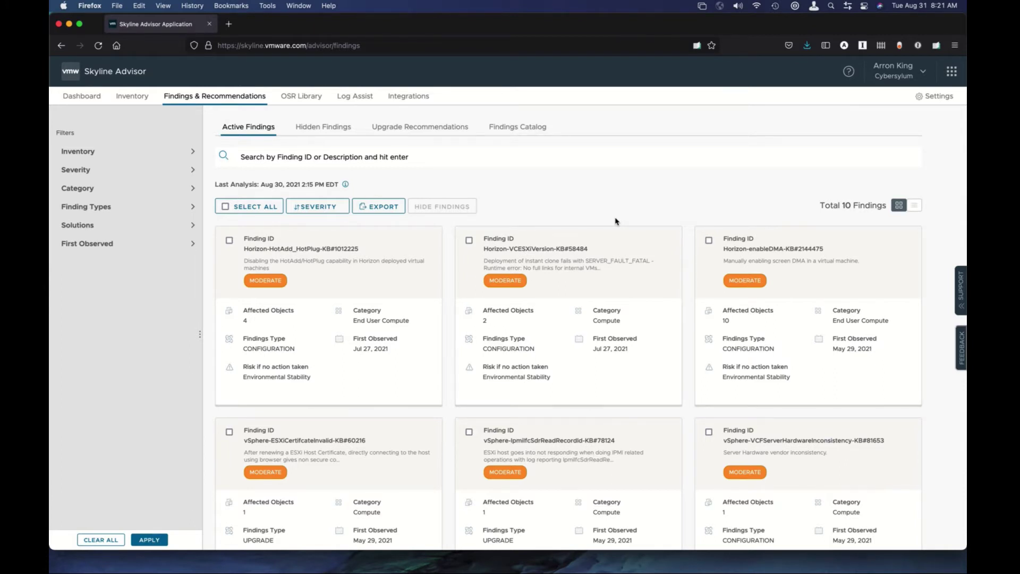
left_click(321, 258)
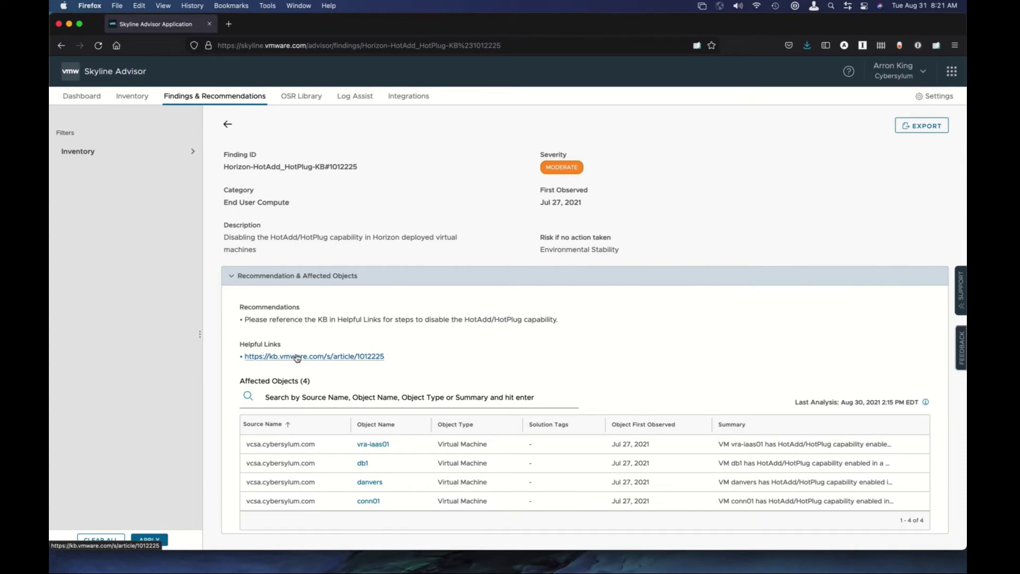
left_click(227, 124)
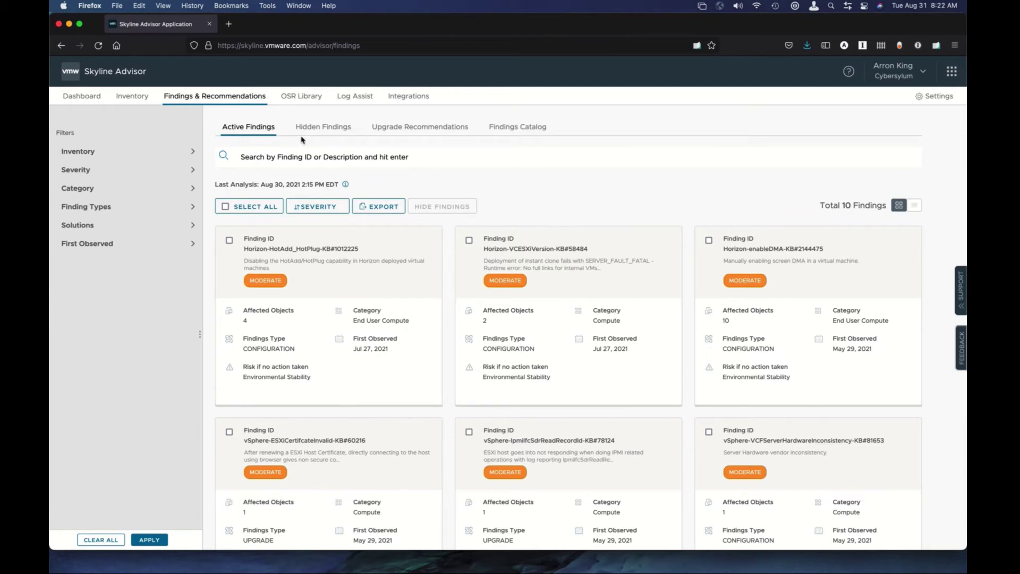
Review the hidden findings and browse the Findings Catalog of all findings Skyline analyzes.
left_click(319, 132)
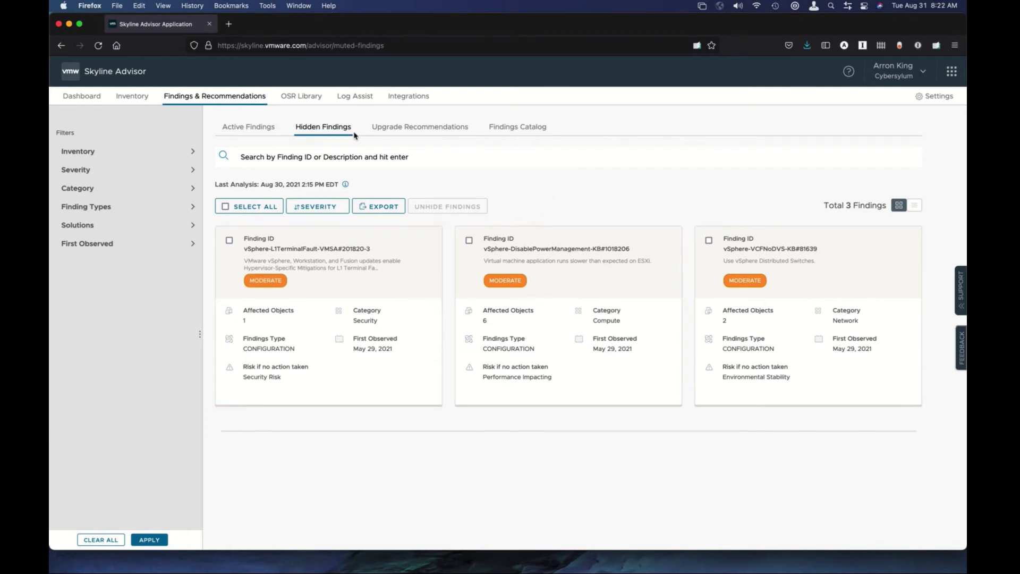
left_click(539, 128)
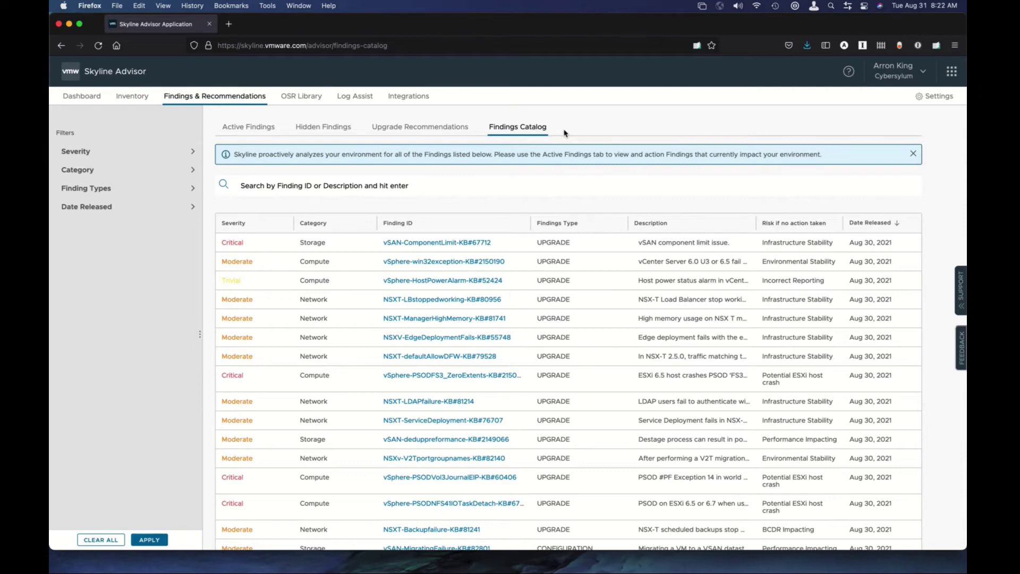
scroll(537, 248, "down", 5)
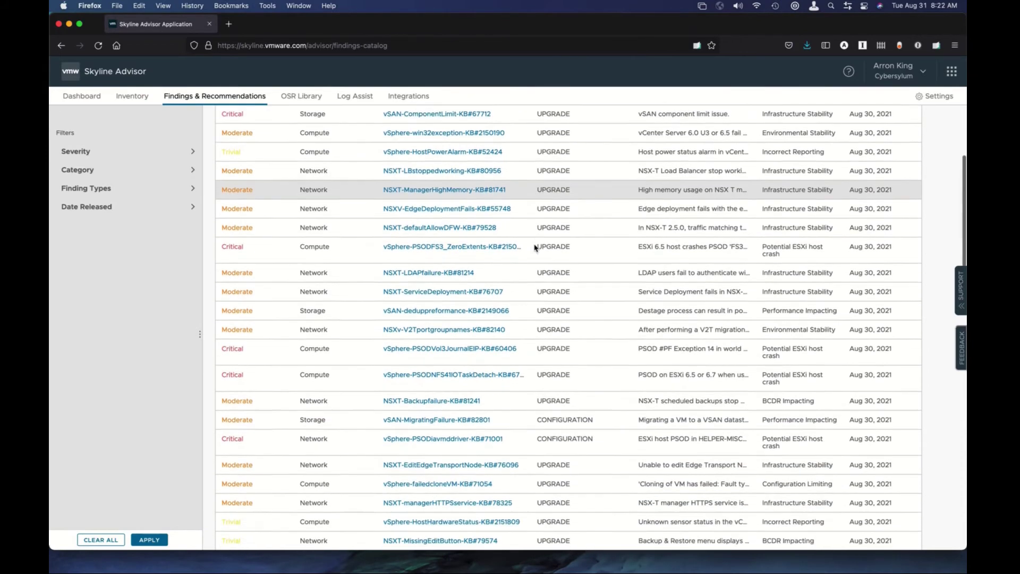
scroll(535, 248, "down", 9)
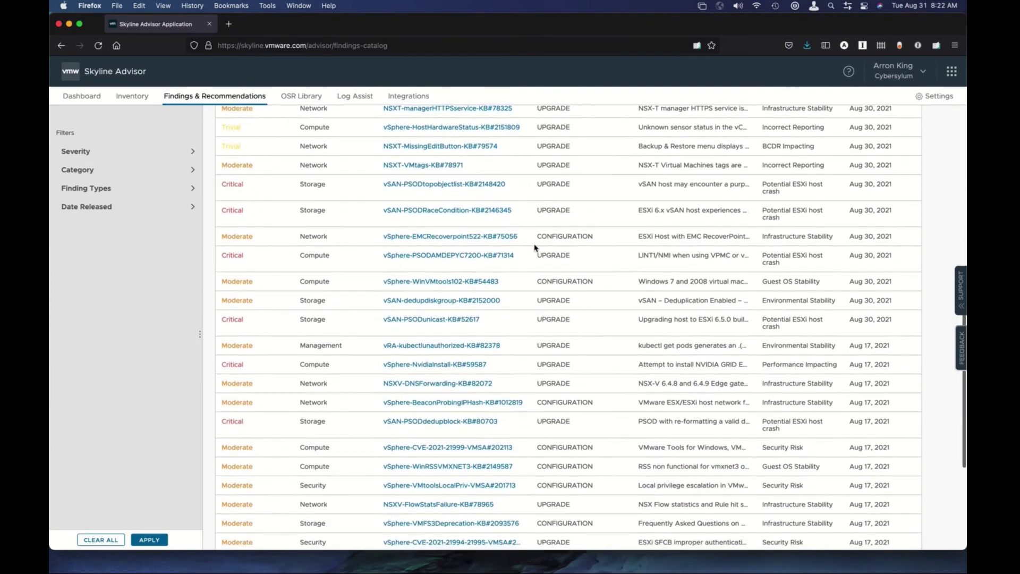
scroll(535, 247, "down", 1)
scroll(535, 248, "up", 15)
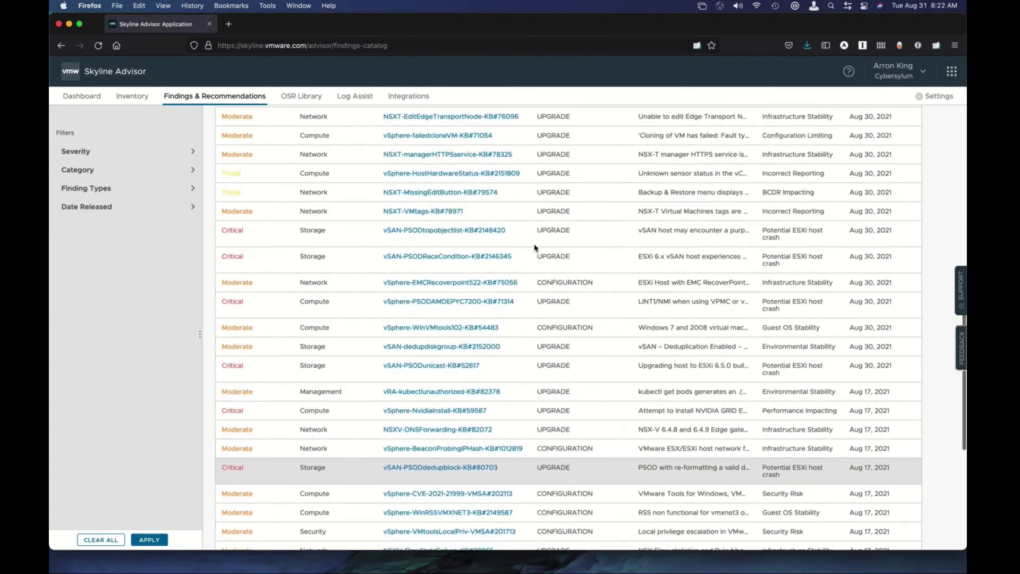
scroll(535, 247, "up", 1)
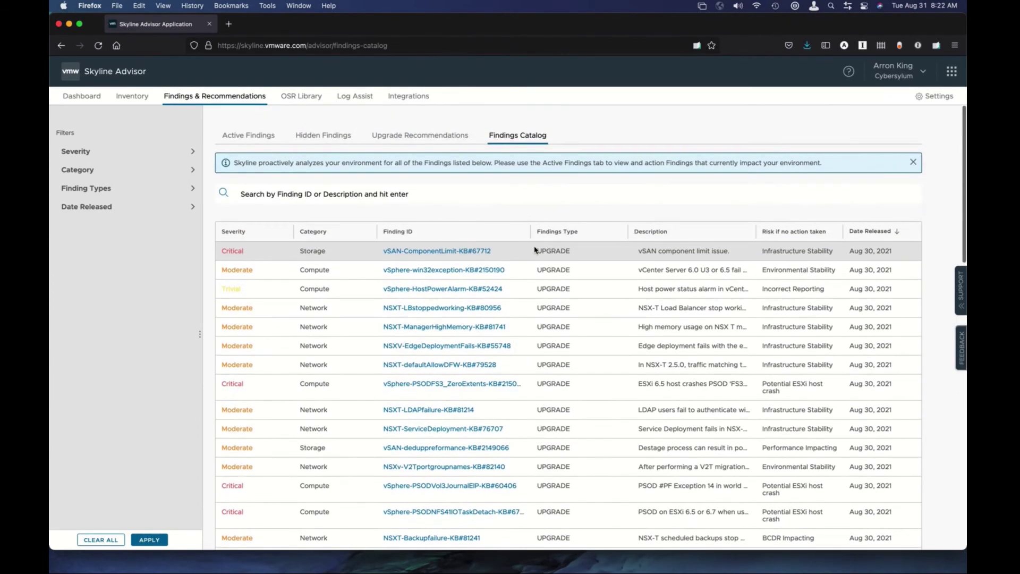
Expand the ESXi upgrade recommendation for vcsa.cybersylum.com and check its suggested upgrade version and build.
left_click(420, 132)
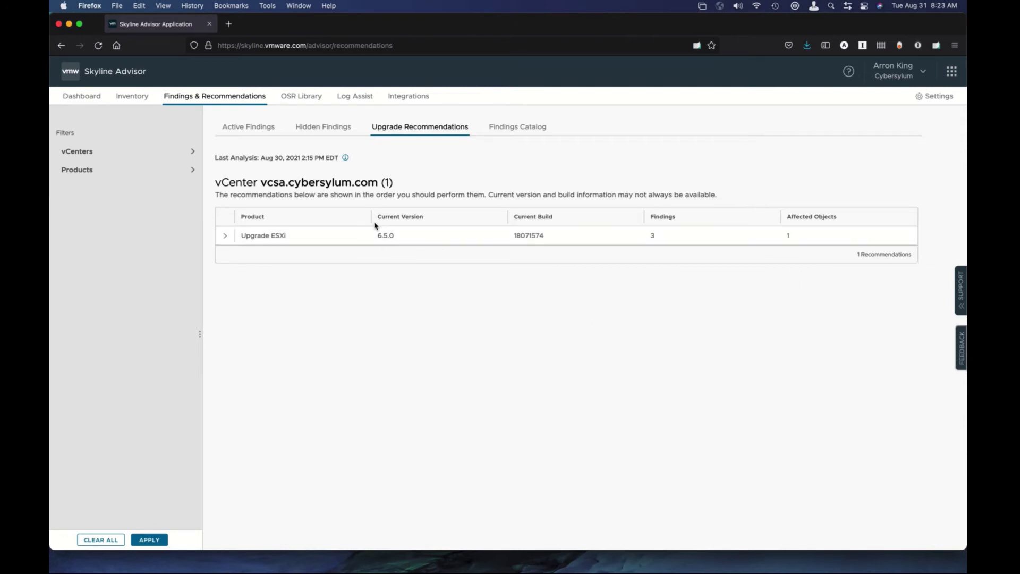
left_click(325, 243)
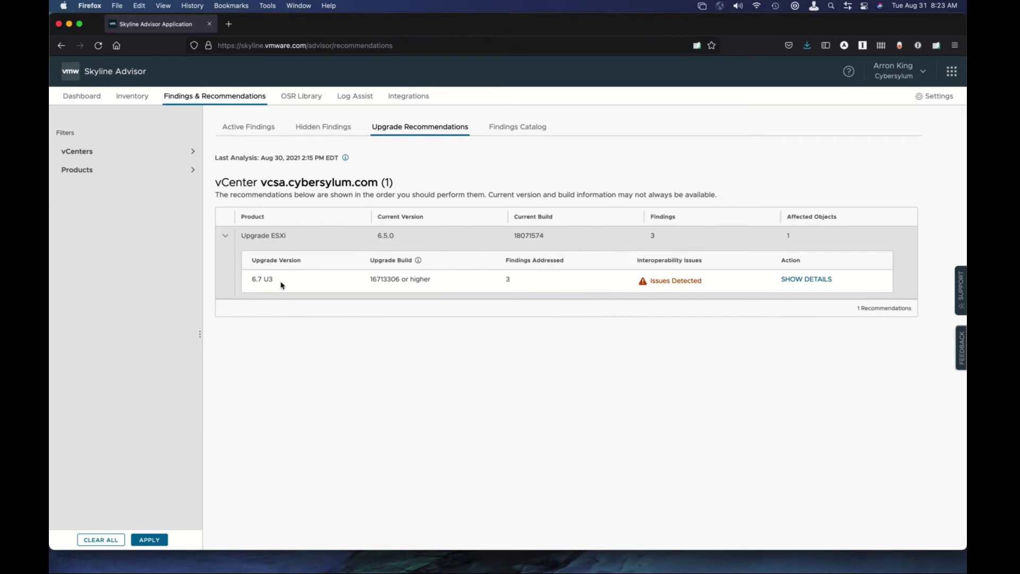
left_click_drag(281, 285, 250, 281)
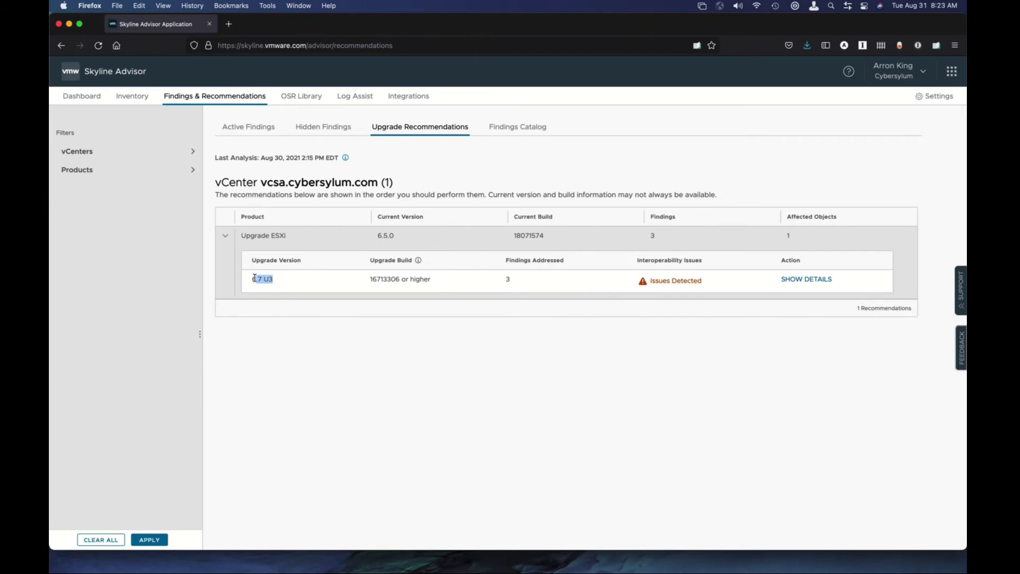
double_click(394, 280)
Show the details of the ESXi 6.7 U3 upgrade and examine its product interoperability, upgrade impact and addressed findings.
left_click(813, 282)
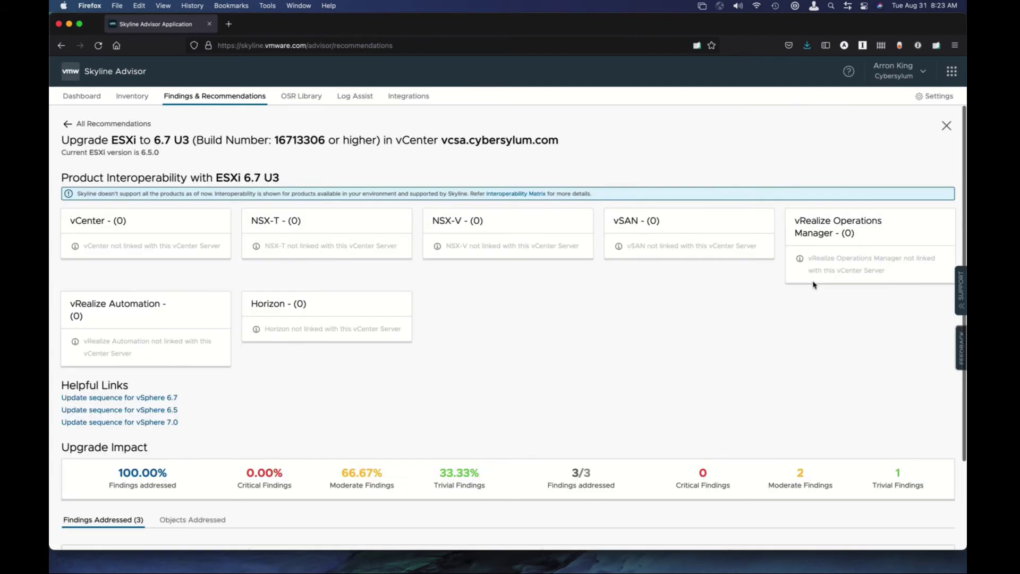
scroll(813, 284, "down", 3)
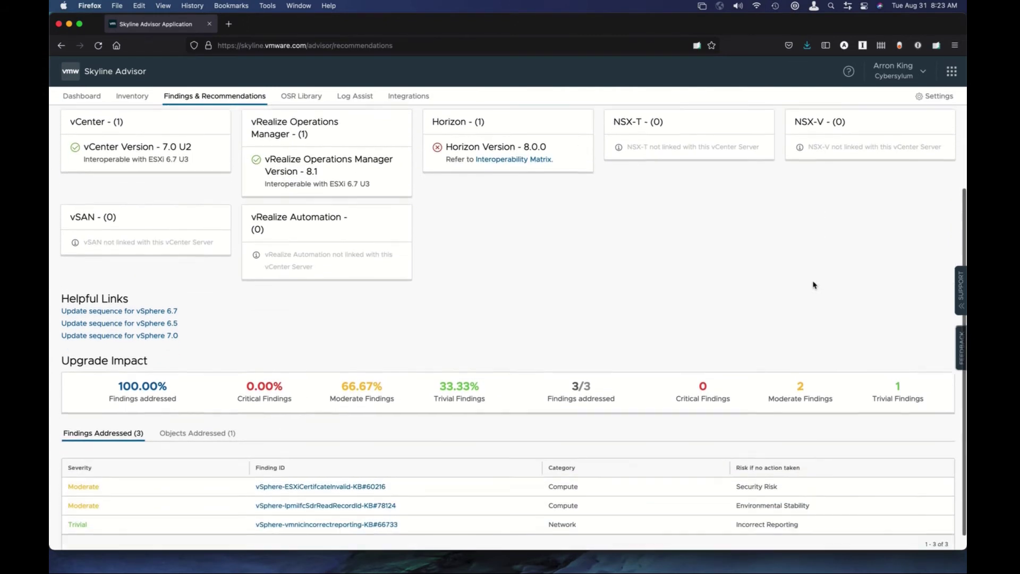
scroll(812, 284, "down", 1)
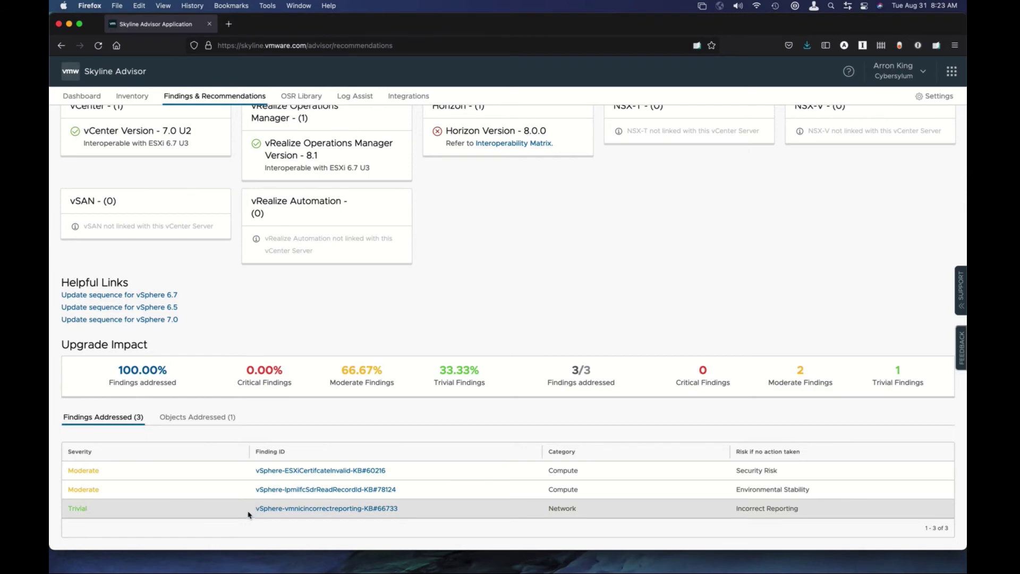
scroll(222, 499, "up", 3)
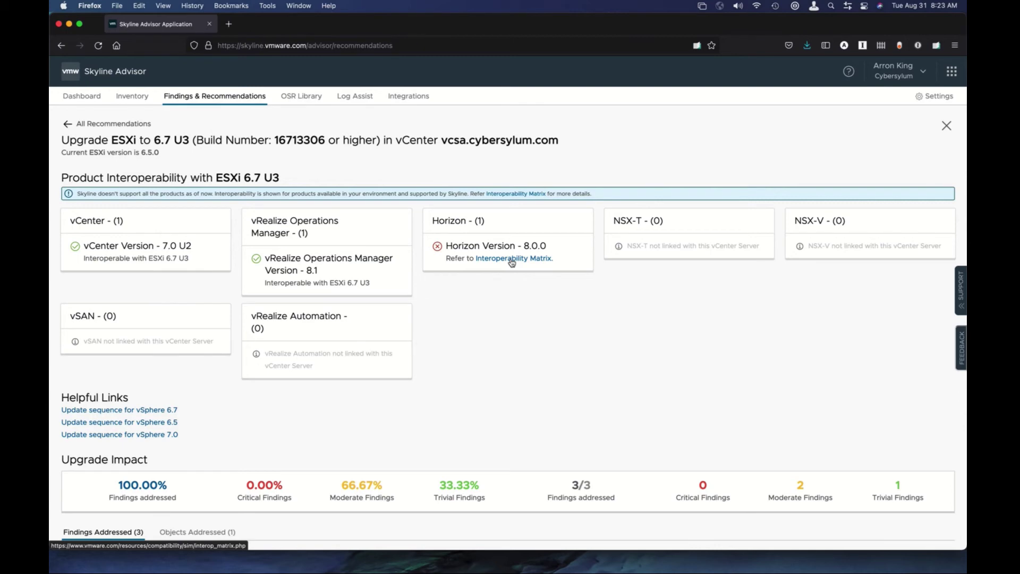
Leave the upgrade details for the active findings and view the operational summary reports in the OSR Library.
left_click(258, 97)
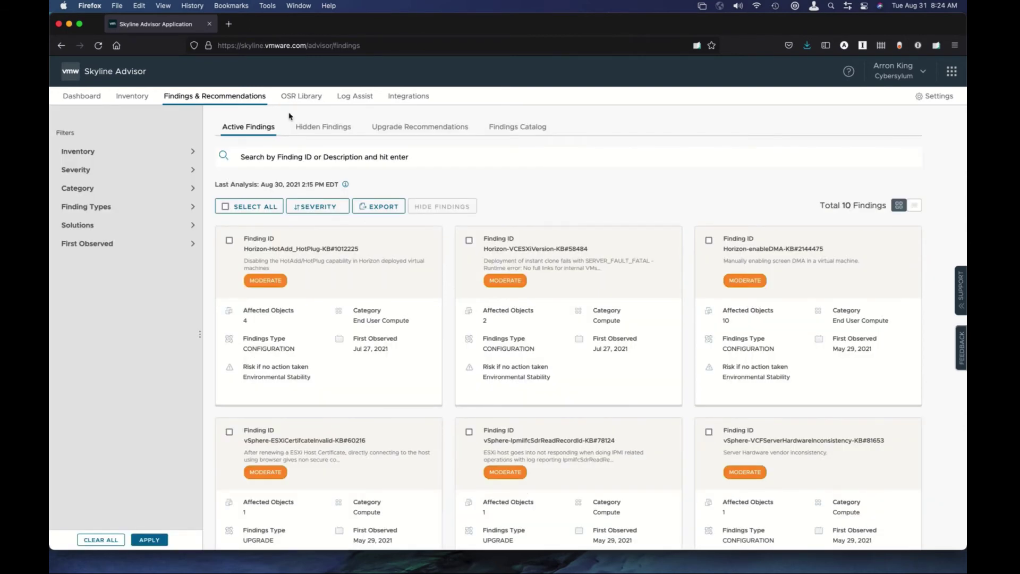
left_click(298, 99)
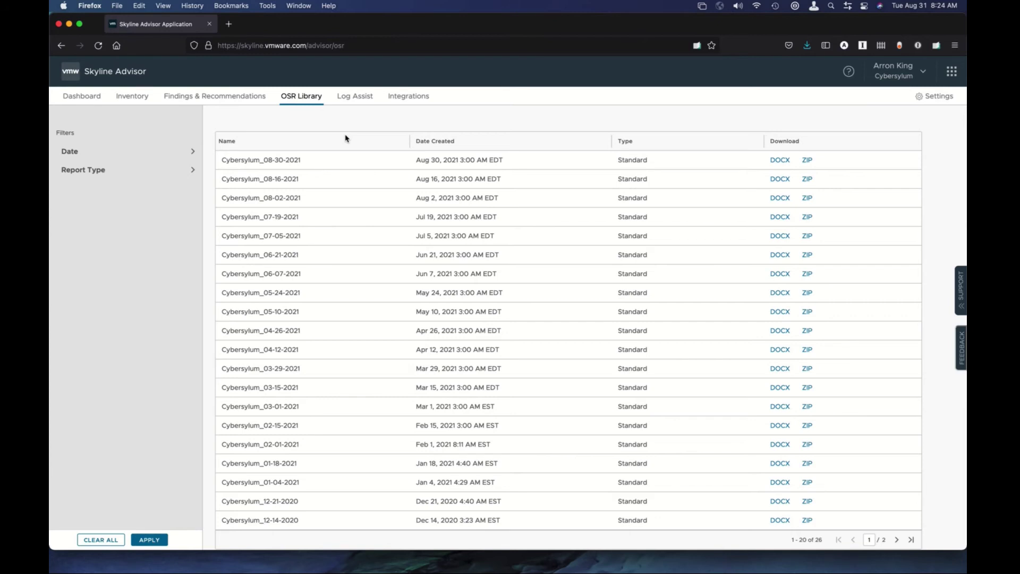
Review Log Assist, continuing a log transfer for the pending support request and viewing the log transfer requests and Log Library.
left_click(352, 104)
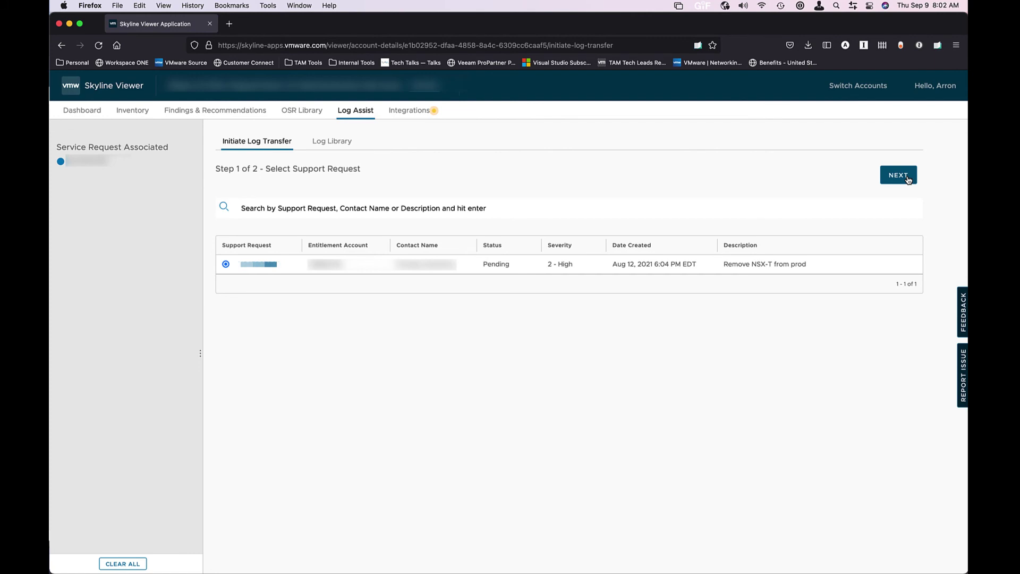
left_click(898, 175)
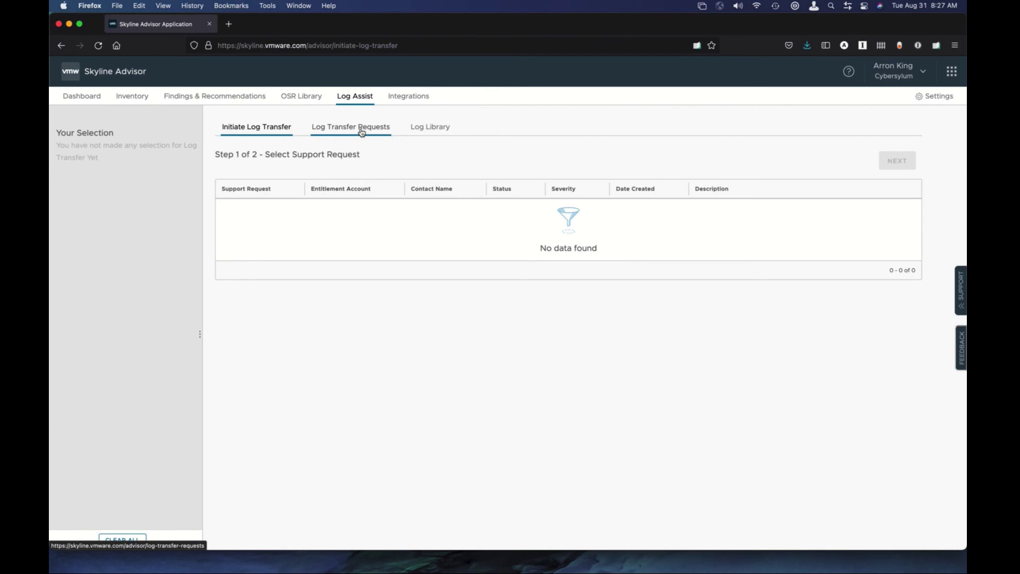
left_click(362, 127)
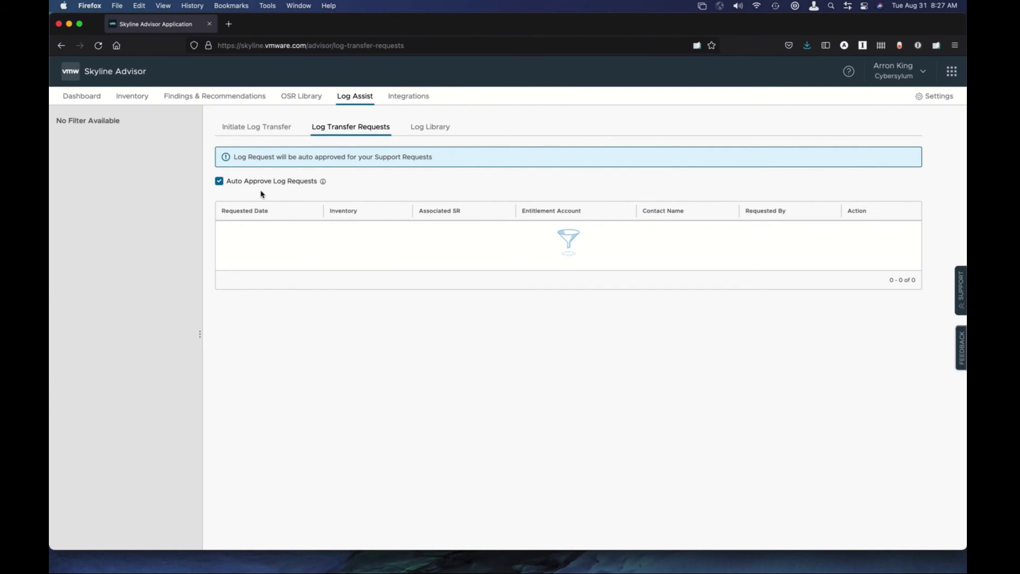
left_click(434, 131)
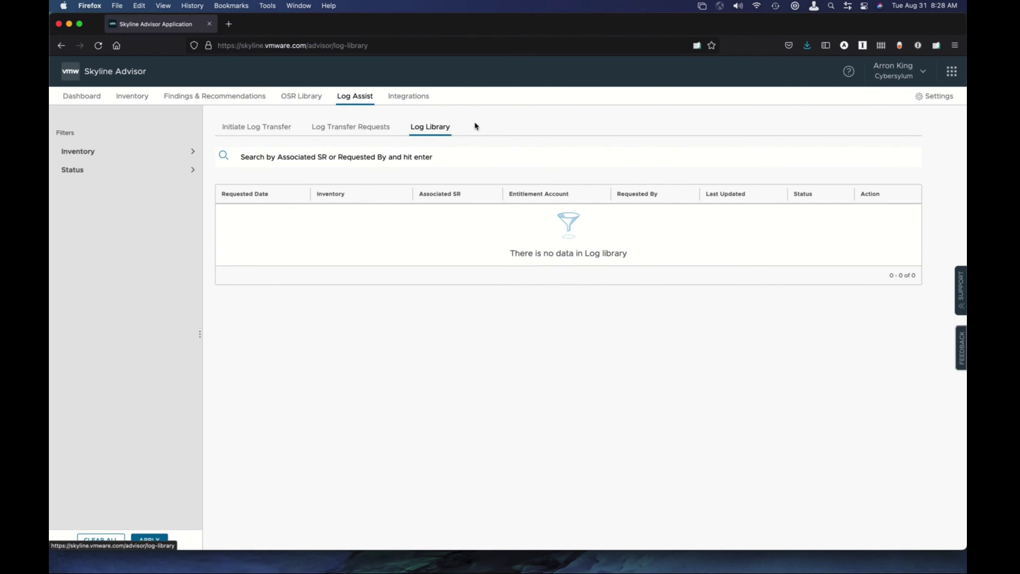